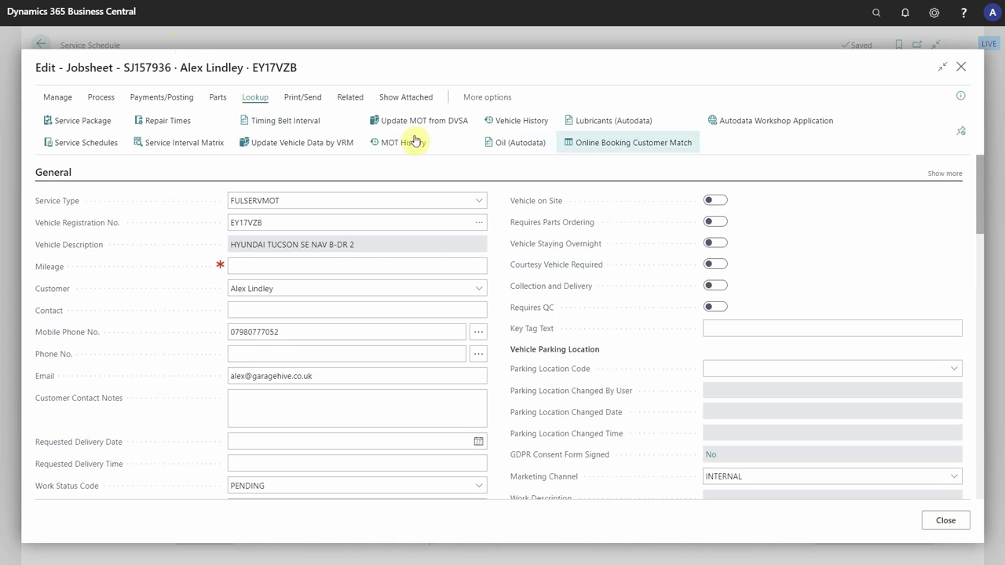
# Step: Open the Tucson's Autodata air conditioning service data and enlarge the AC service connectors diagram
pyautogui.click(771, 126)
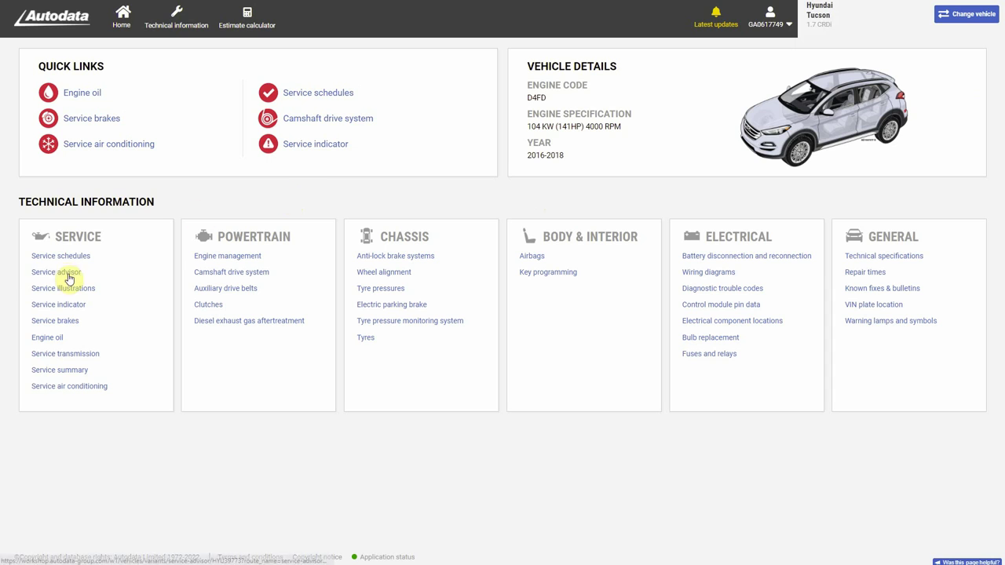
pyautogui.click(61, 385)
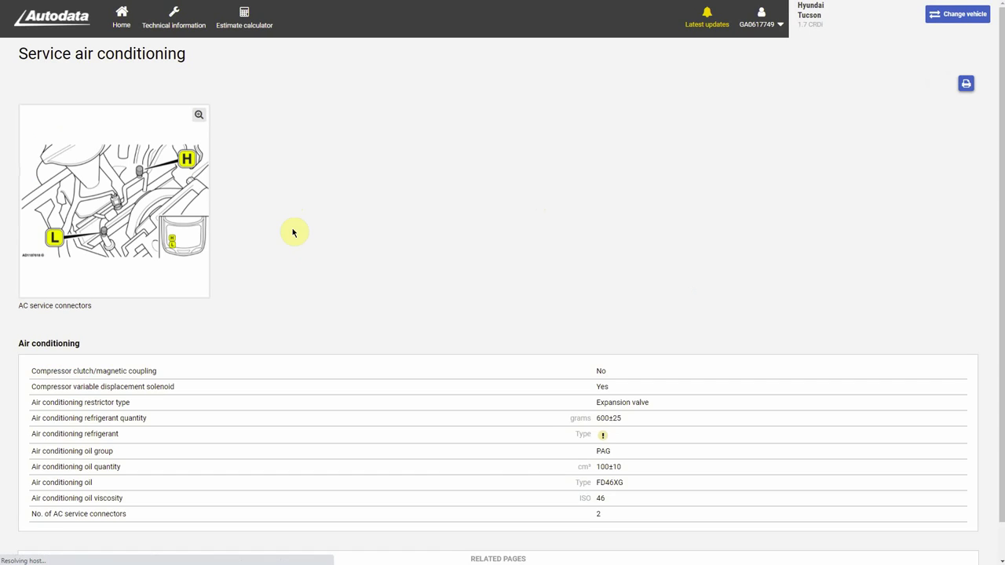
pyautogui.click(117, 206)
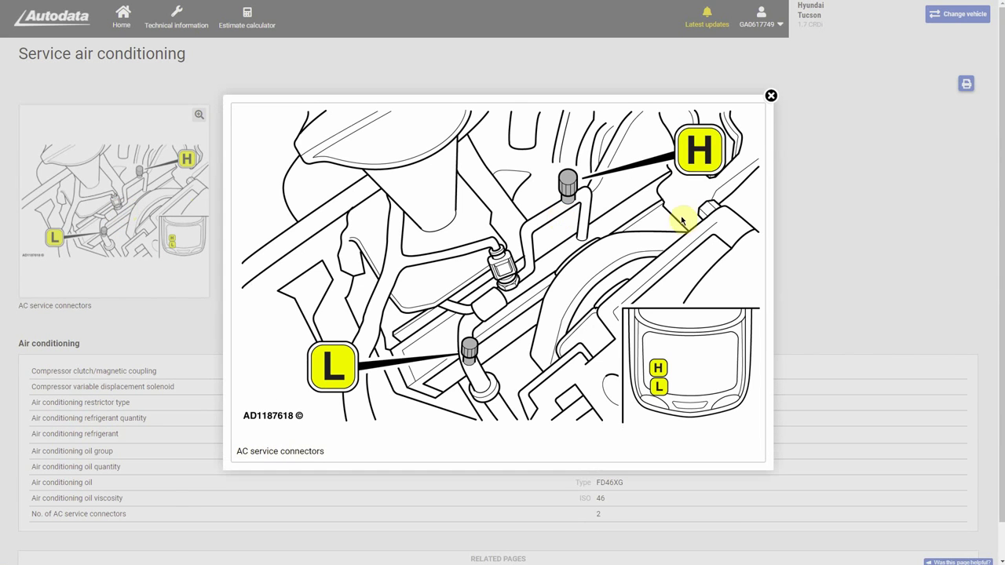
pyautogui.click(839, 238)
# Step: Review the Tucson's camshaft drive system (timing chain) information in Autodata
pyautogui.hotkey('alt', 'Left')
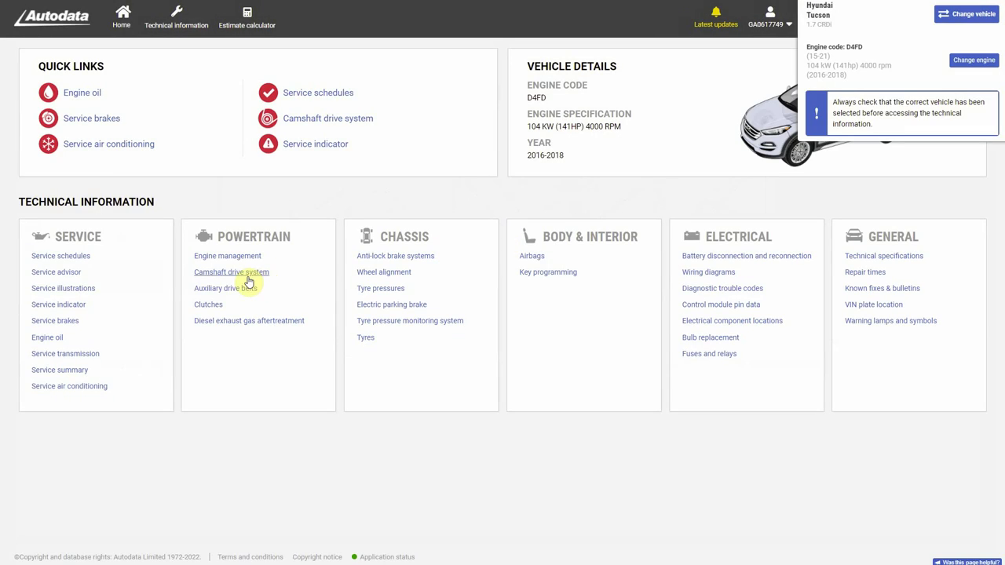
pyautogui.click(236, 274)
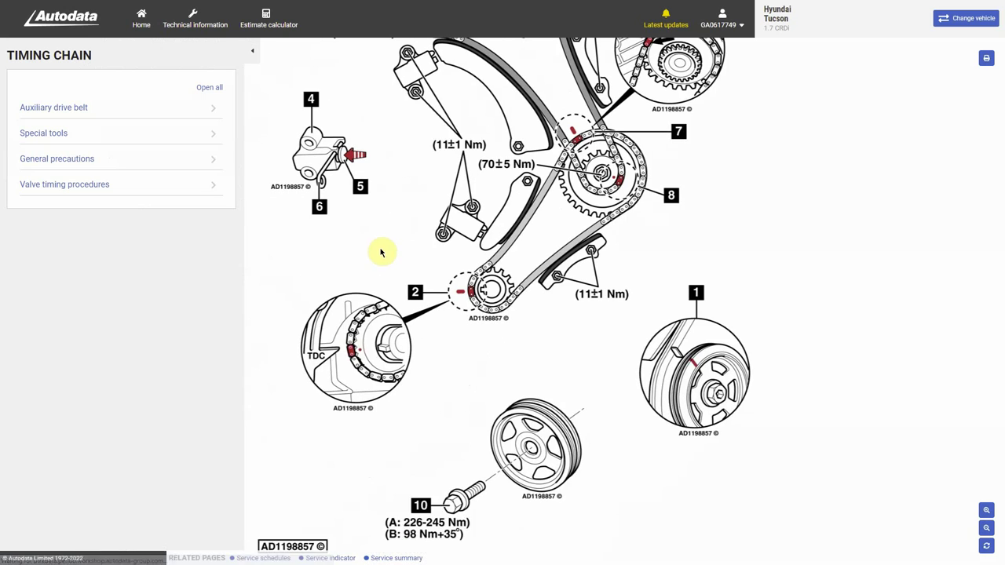
pyautogui.scroll(-2, 551, 265)
pyautogui.scroll(-1, 554, 264)
pyautogui.scroll(-1, 554, 264)
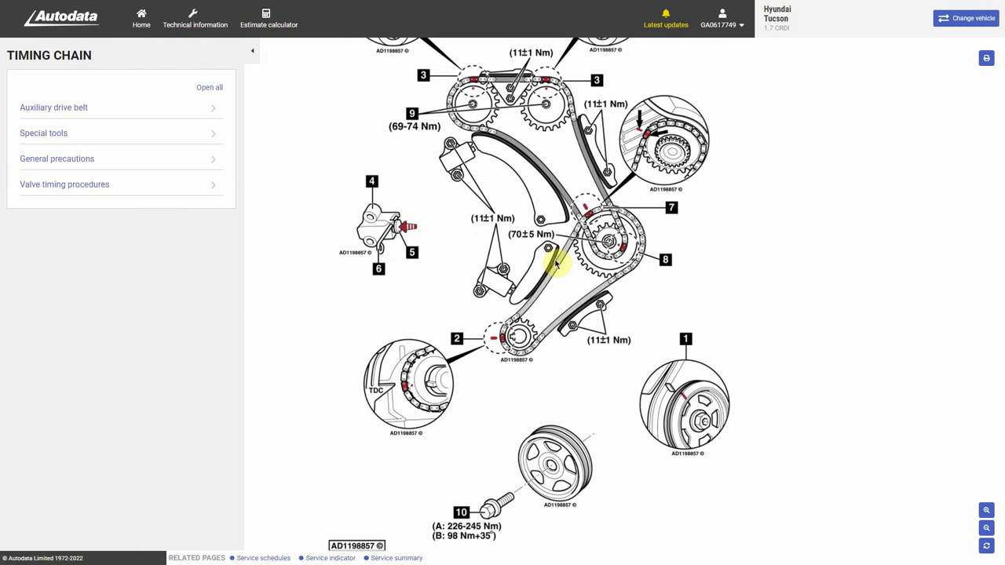
# Step: View the full engine management wiring diagram for the Tucson
pyautogui.hotkey('alt', 'Left')
pyautogui.click(236, 257)
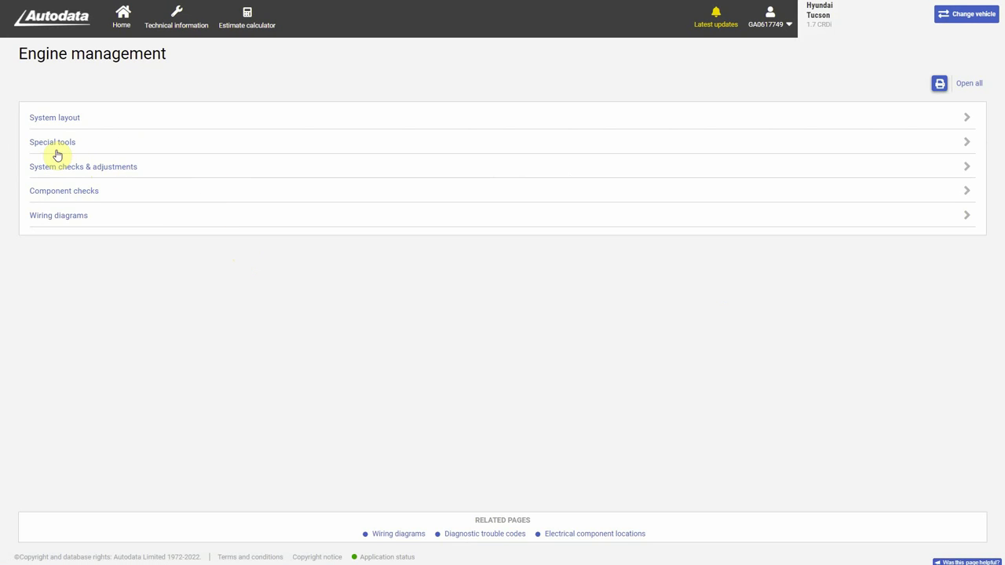
pyautogui.click(62, 217)
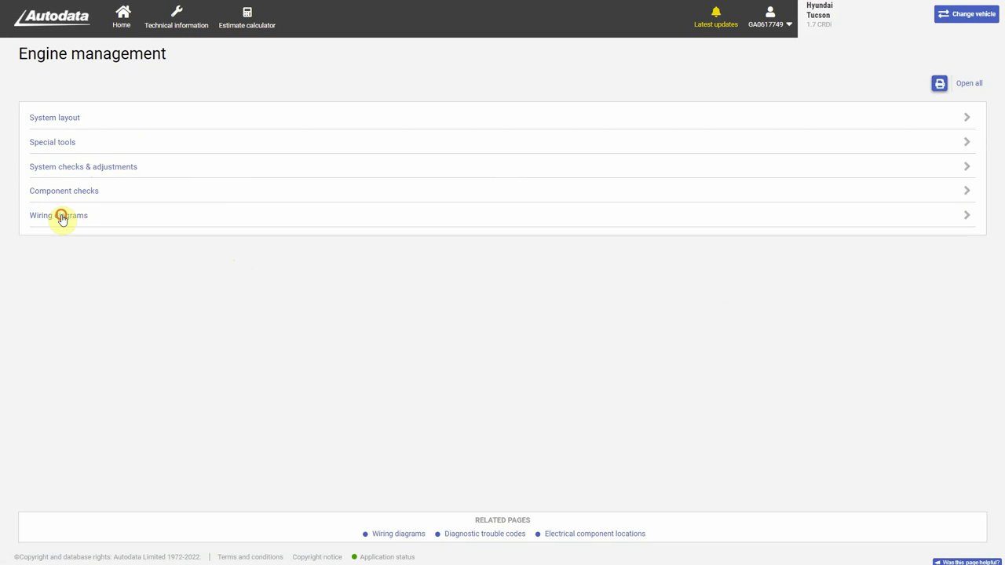
pyautogui.click(292, 289)
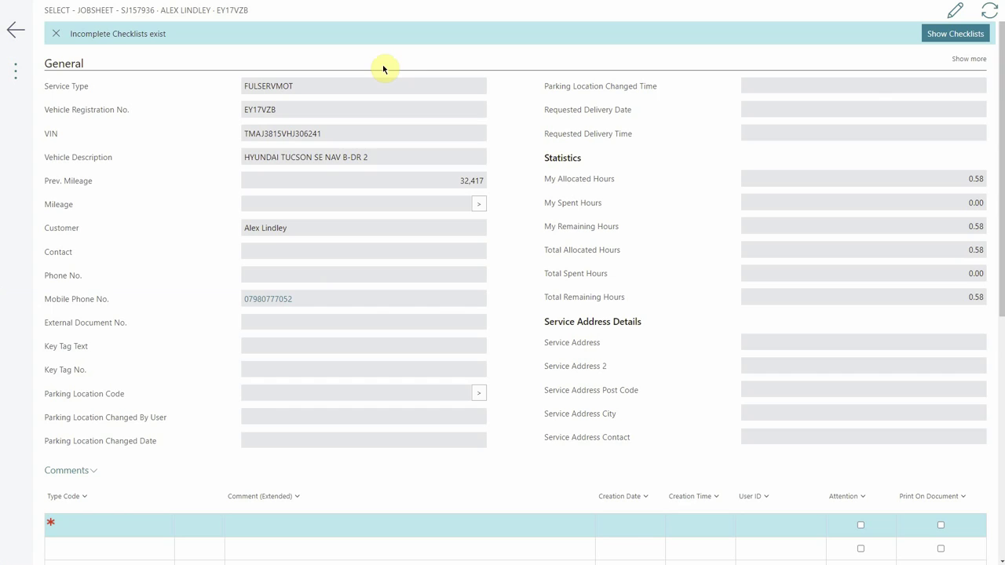
# Step: Launch Autodata Workshop Application from the technician's jobsheet actions menu
pyautogui.click(18, 76)
pyautogui.scroll(-1, 110, 230)
pyautogui.scroll(-1, 110, 230)
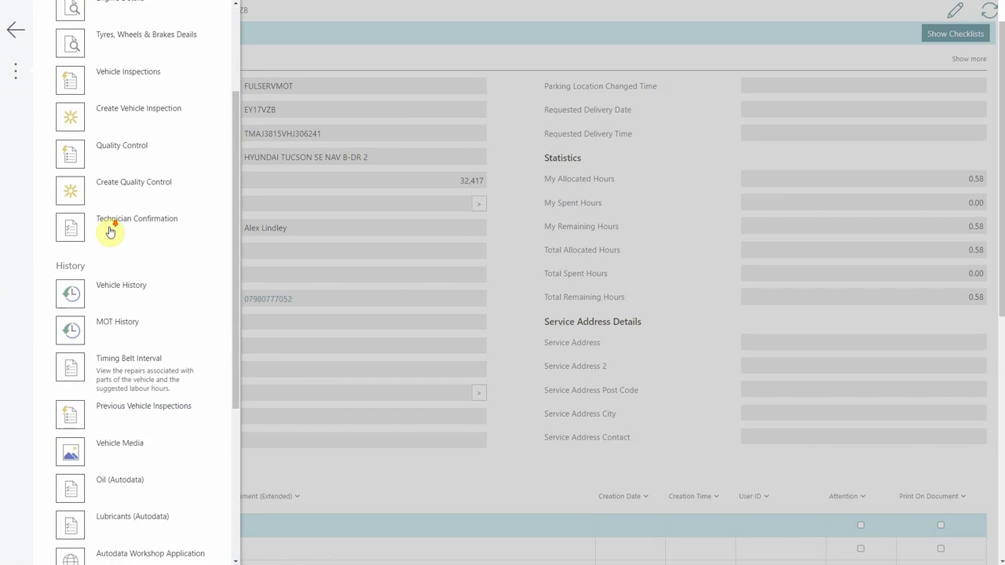
pyautogui.scroll(-1, 108, 231)
pyautogui.scroll(-1, 99, 230)
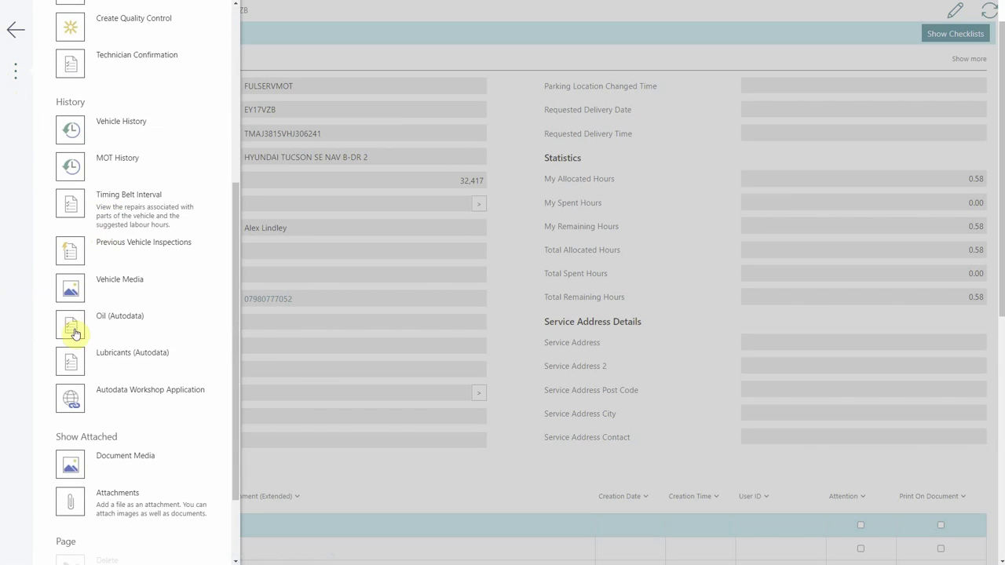
pyautogui.click(69, 401)
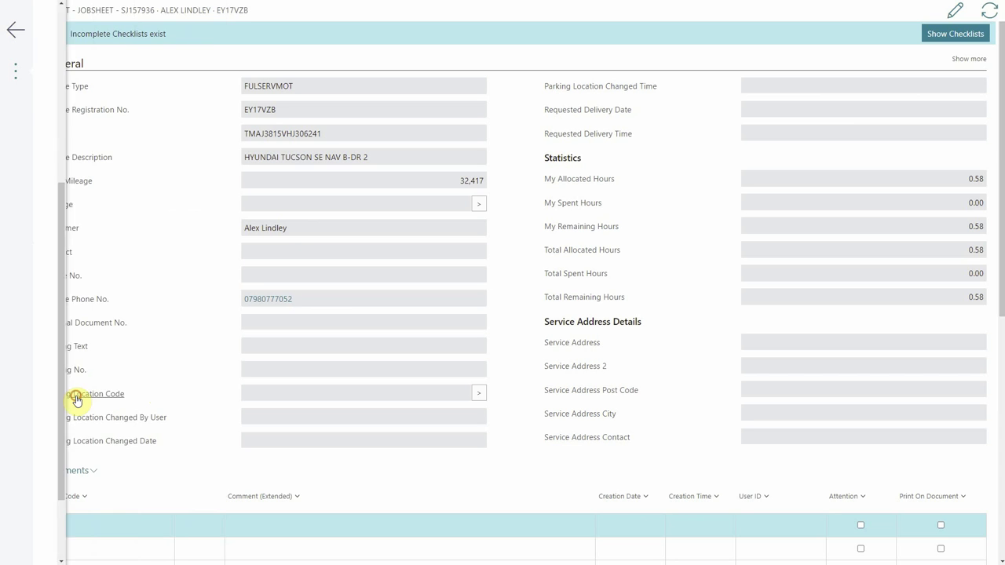